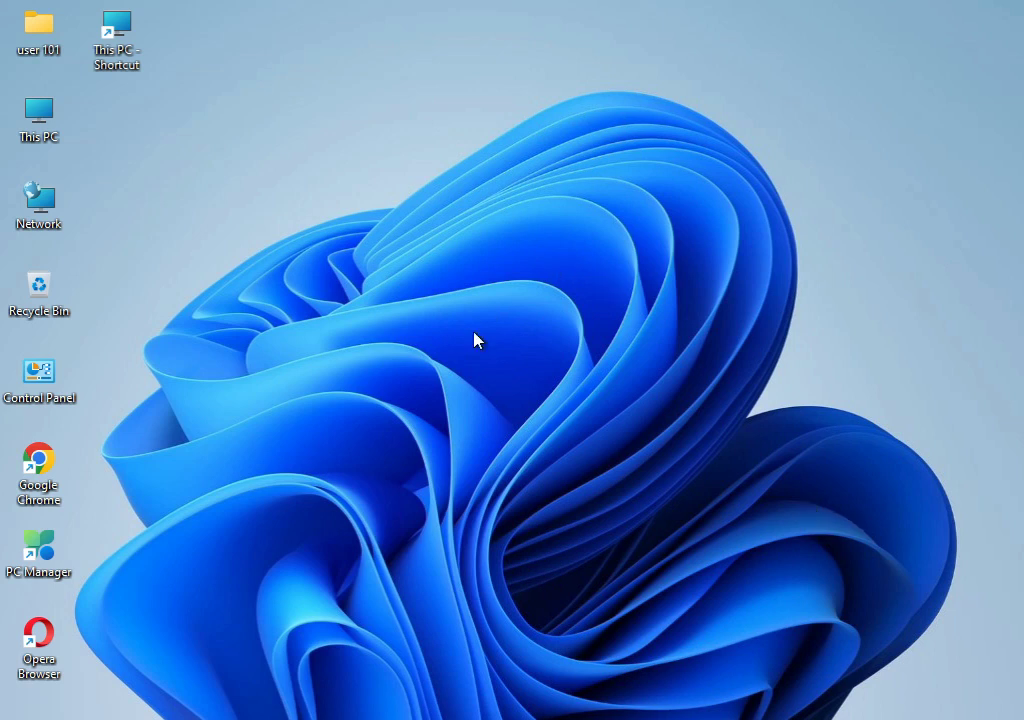
- Open Settings from the Start menu and go to System > Troubleshoot
key("super")
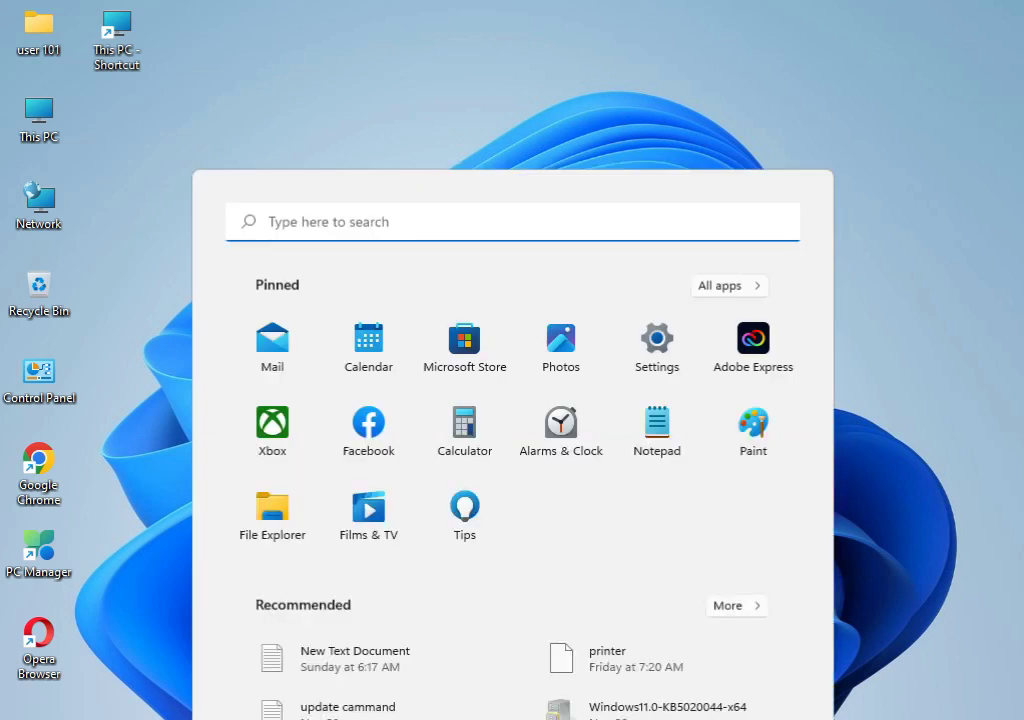
left_click(652, 213)
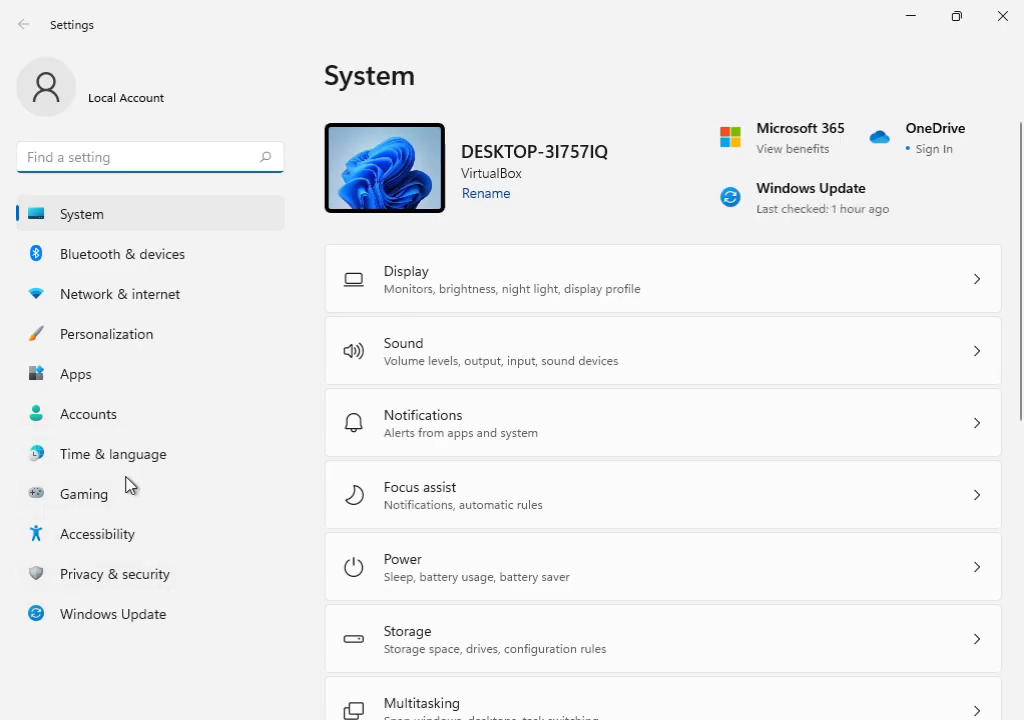
scroll(571, 535, "down", 1)
scroll(571, 535, "down", 3)
scroll(477, 421, "down", 1)
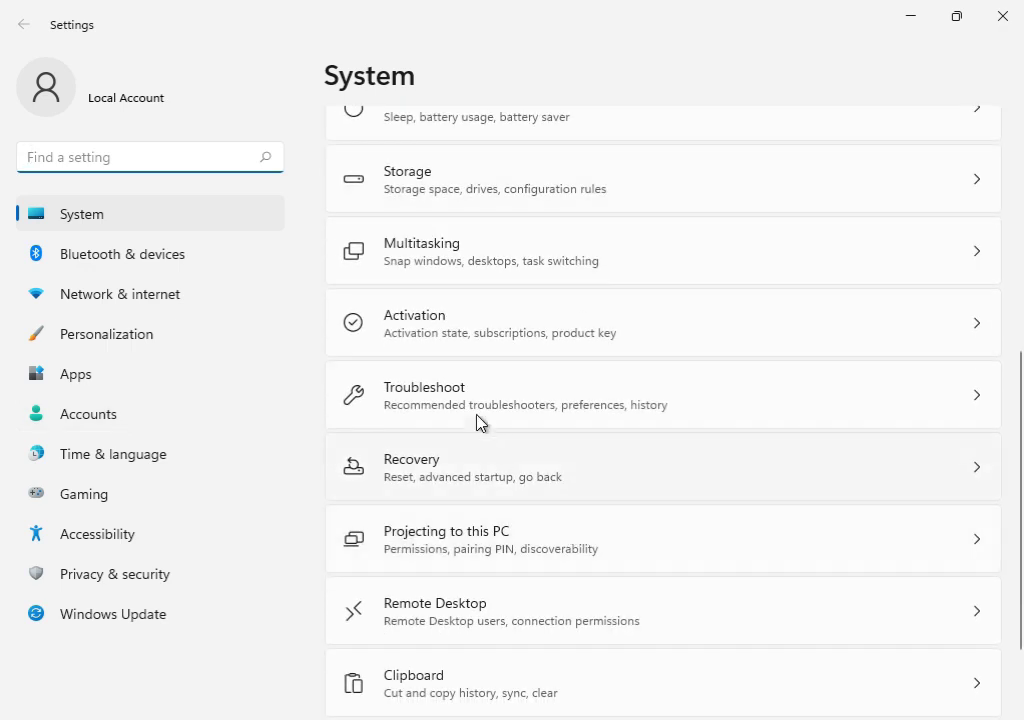
left_click(485, 406)
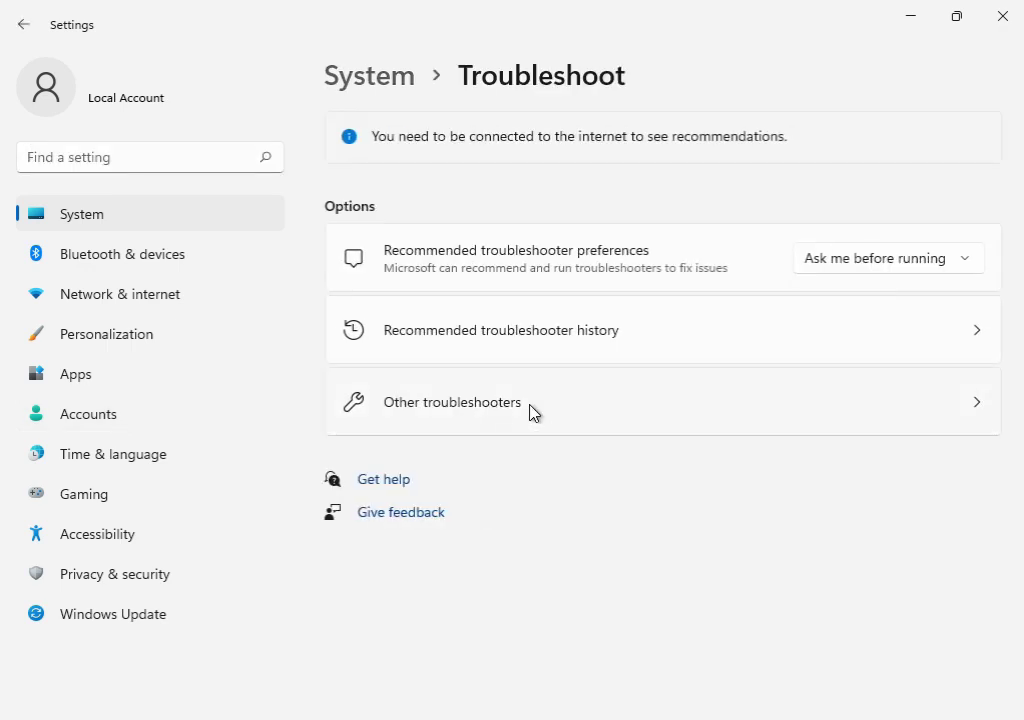
- Run the Windows Update troubleshooter from the Other troubleshooters list
left_click(531, 411)
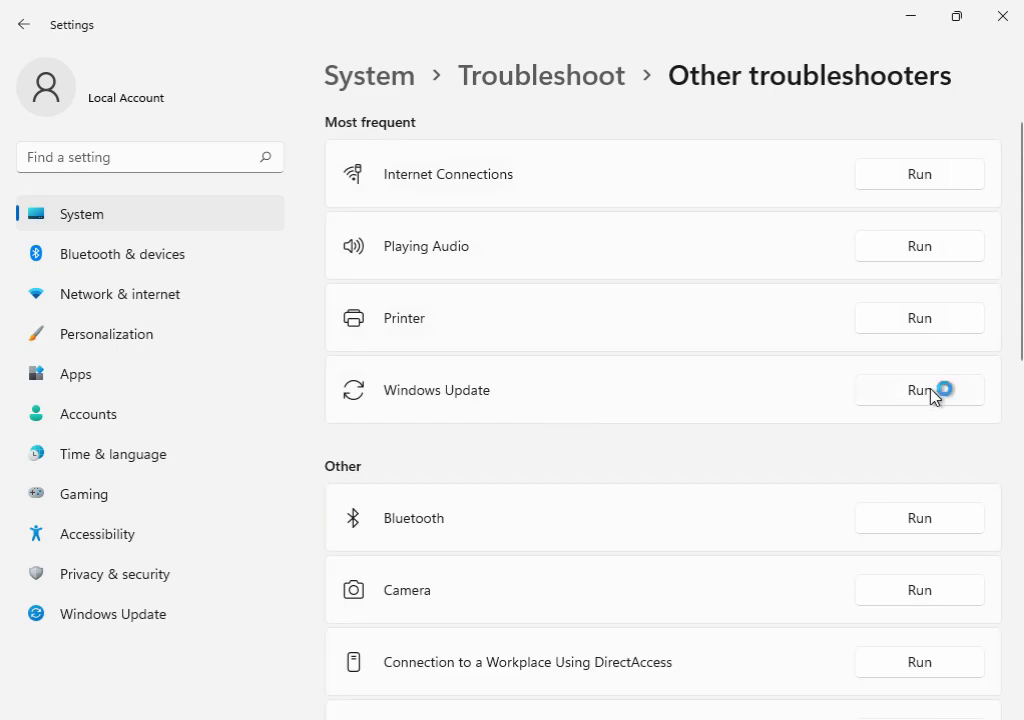
left_click(930, 392)
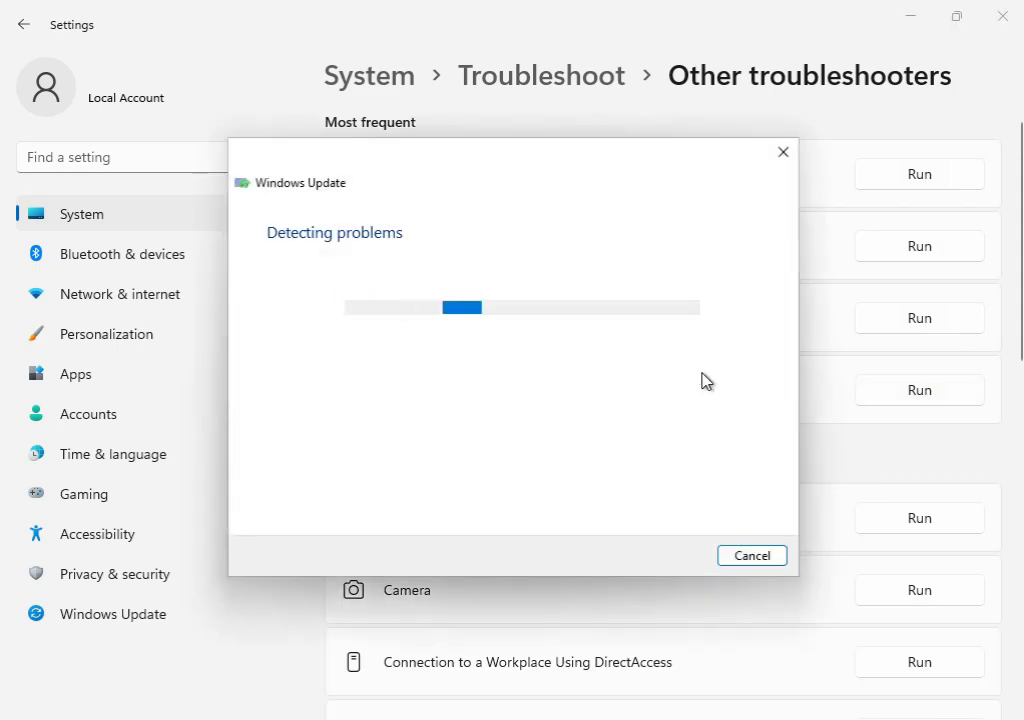
left_click_drag(523, 167, 627, 531)
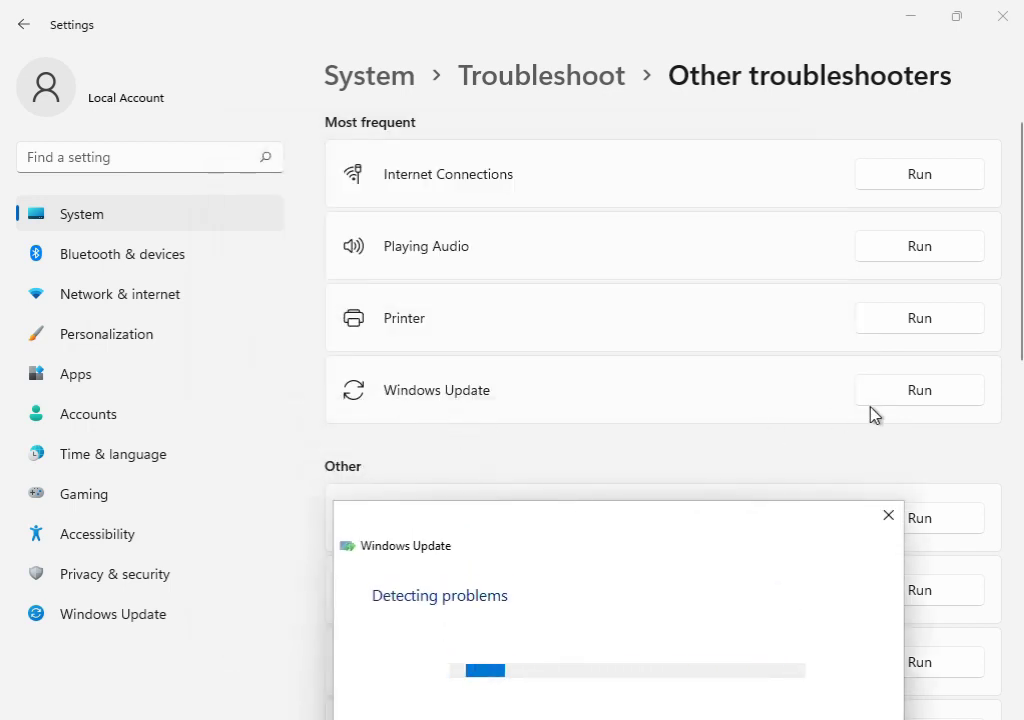
left_click_drag(665, 540, 632, 170)
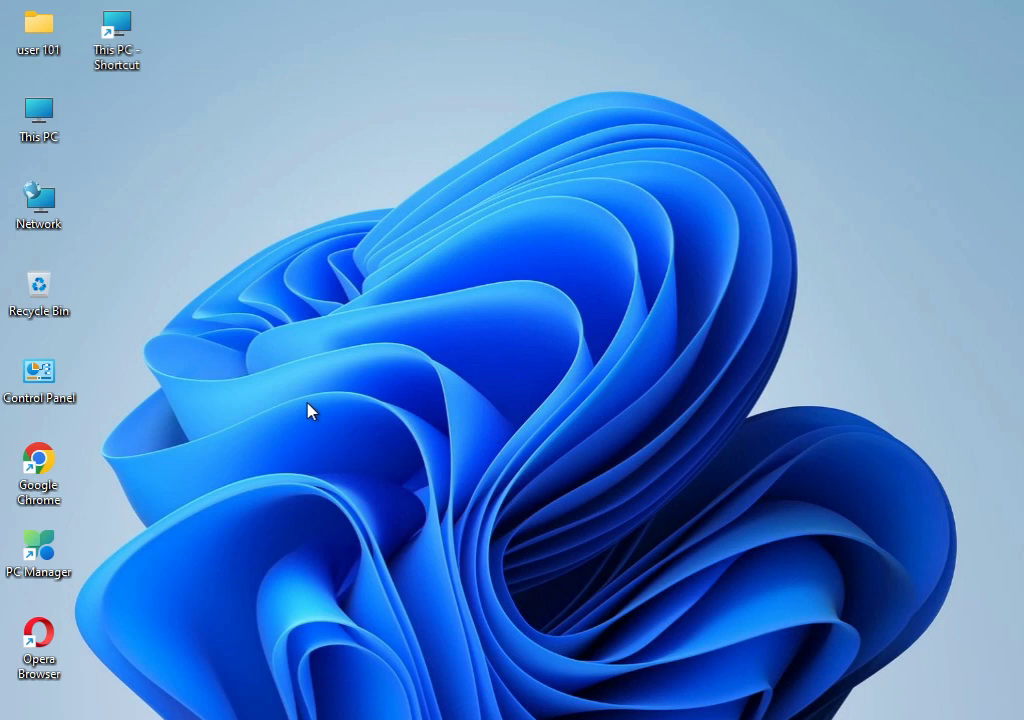
- Open the %temp% folder through the Run box
key("super+r")
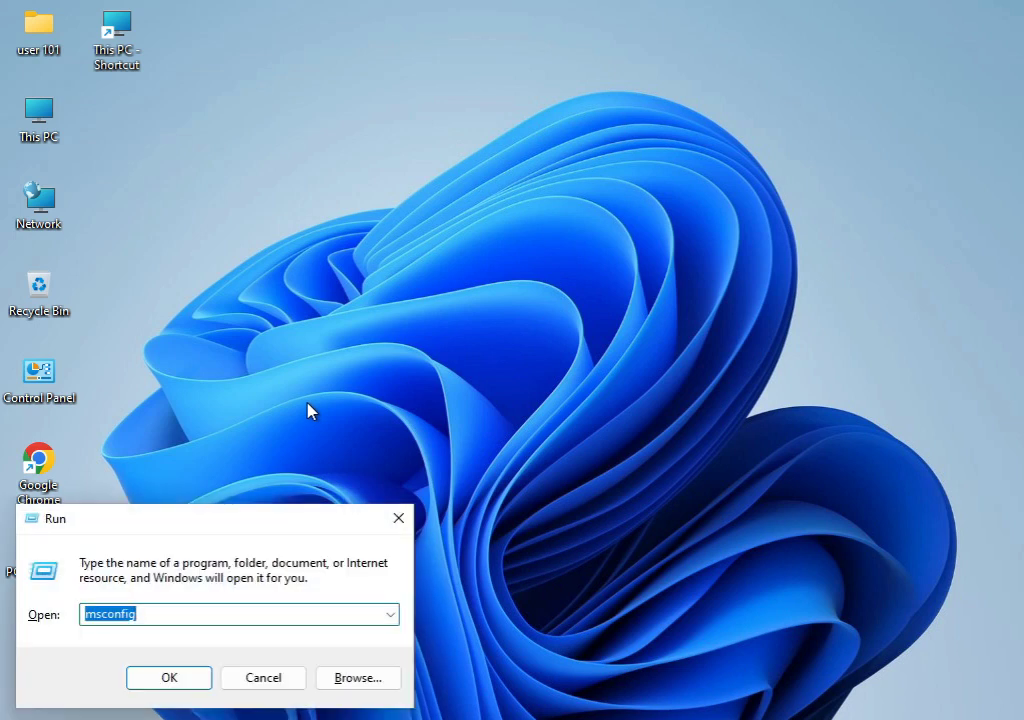
type("%temp%")
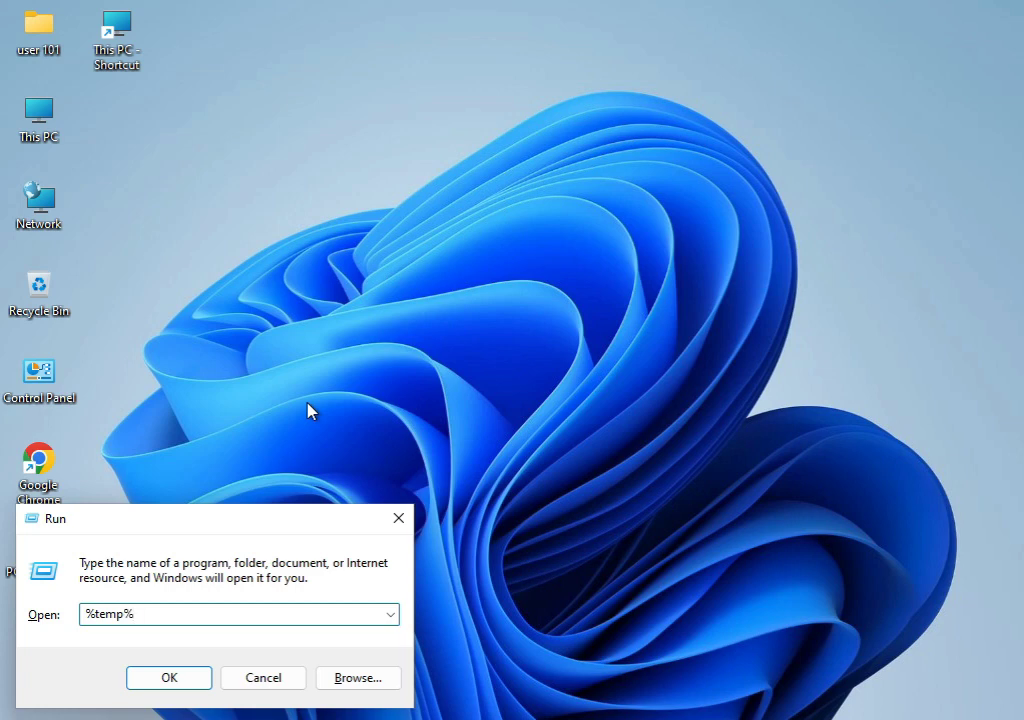
key("Return")
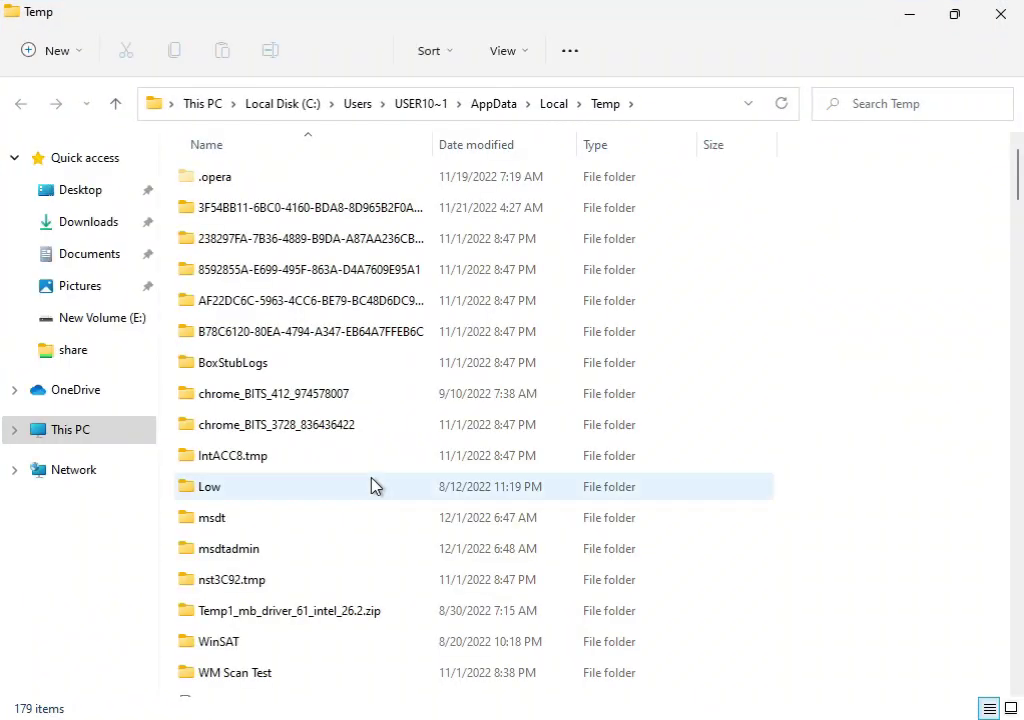
- Permanently delete all 179 Temp items, skipping every file still in use
key("ctrl+a")
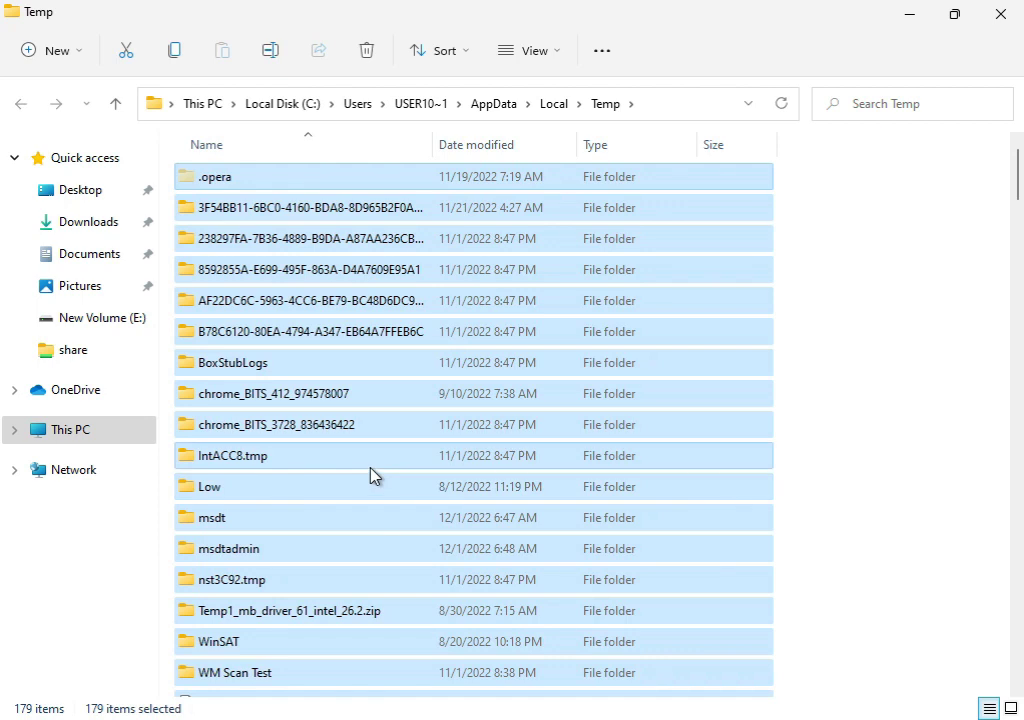
key("shift+Delete")
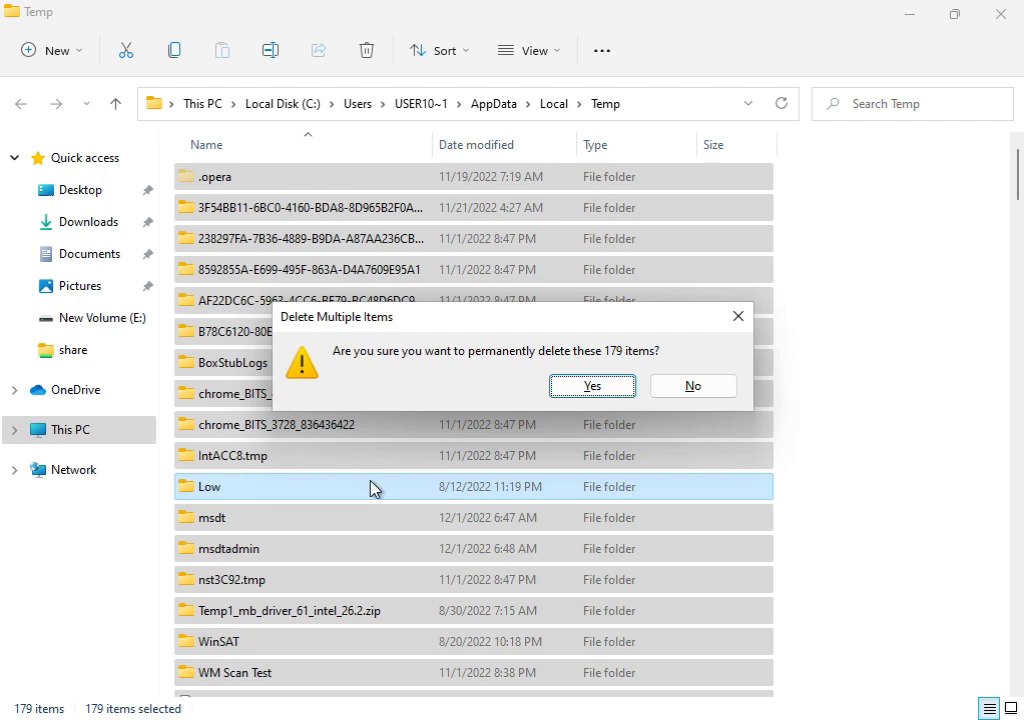
left_click(570, 386)
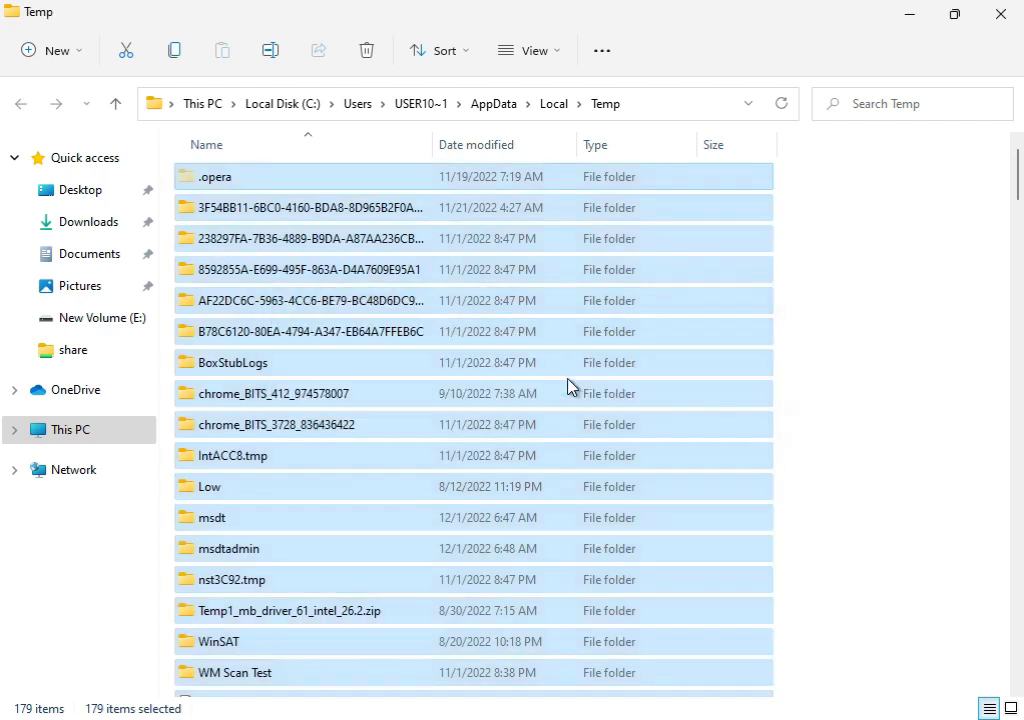
left_click(306, 272)
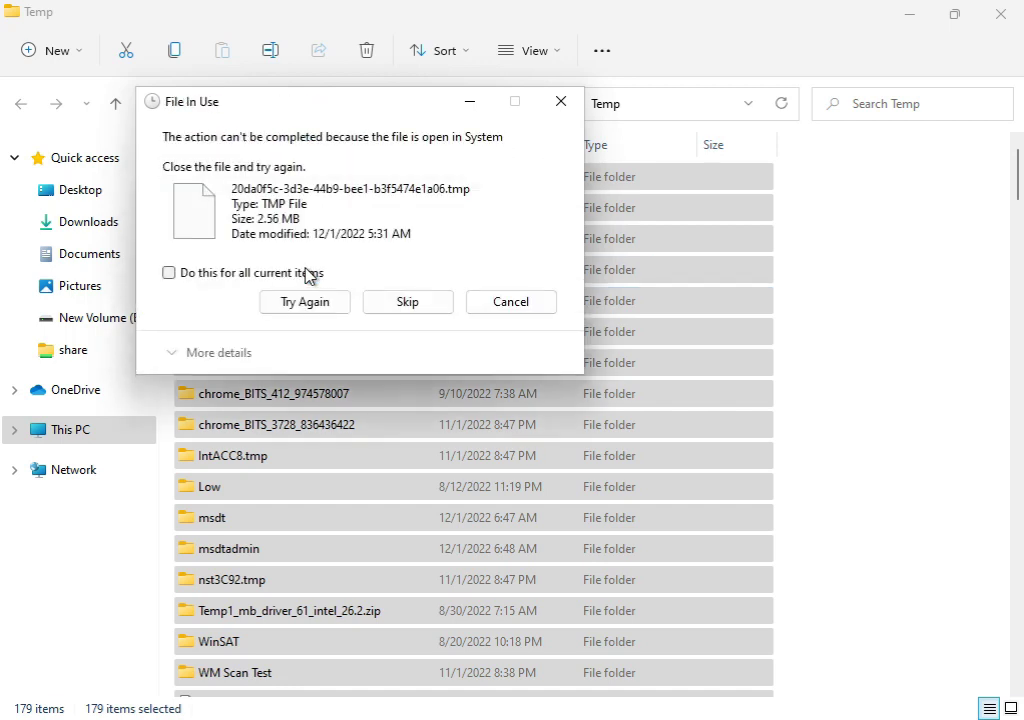
left_click(255, 274)
left_click(287, 303)
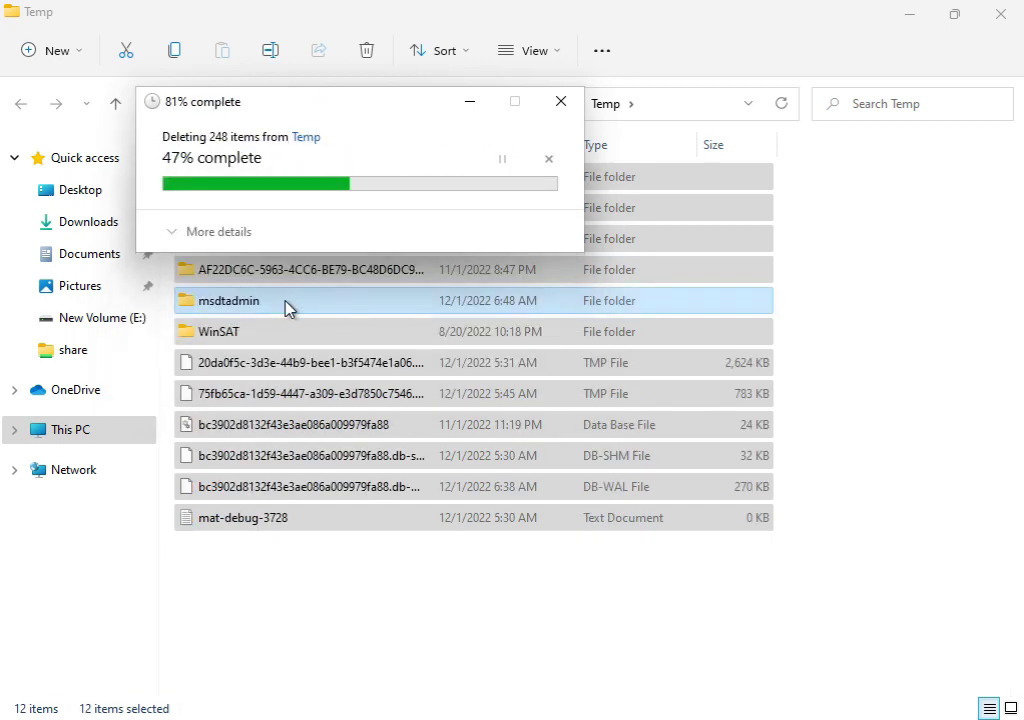
left_click(249, 278)
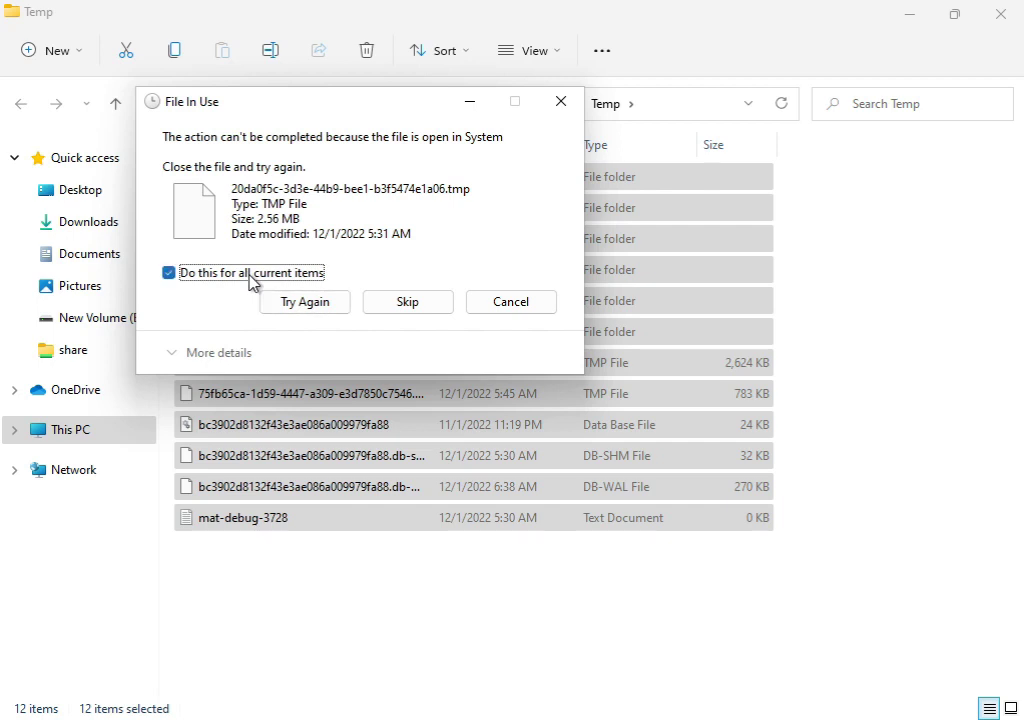
left_click(384, 305)
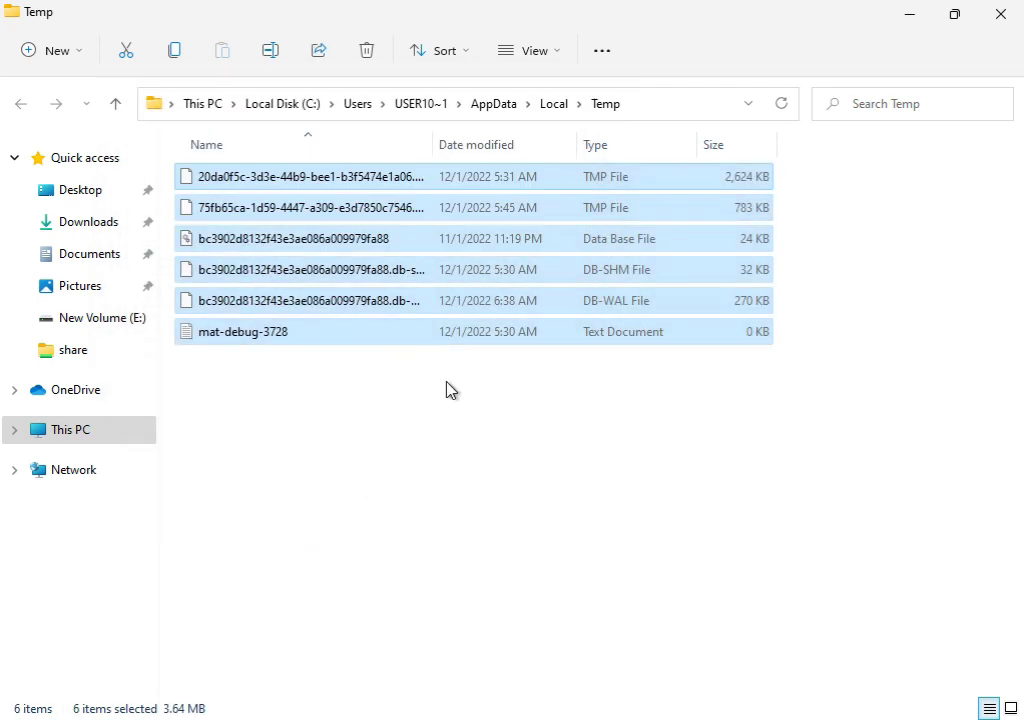
- Close the Temp window and open Local Disk (C:) Properties from This PC
left_click(1000, 14)
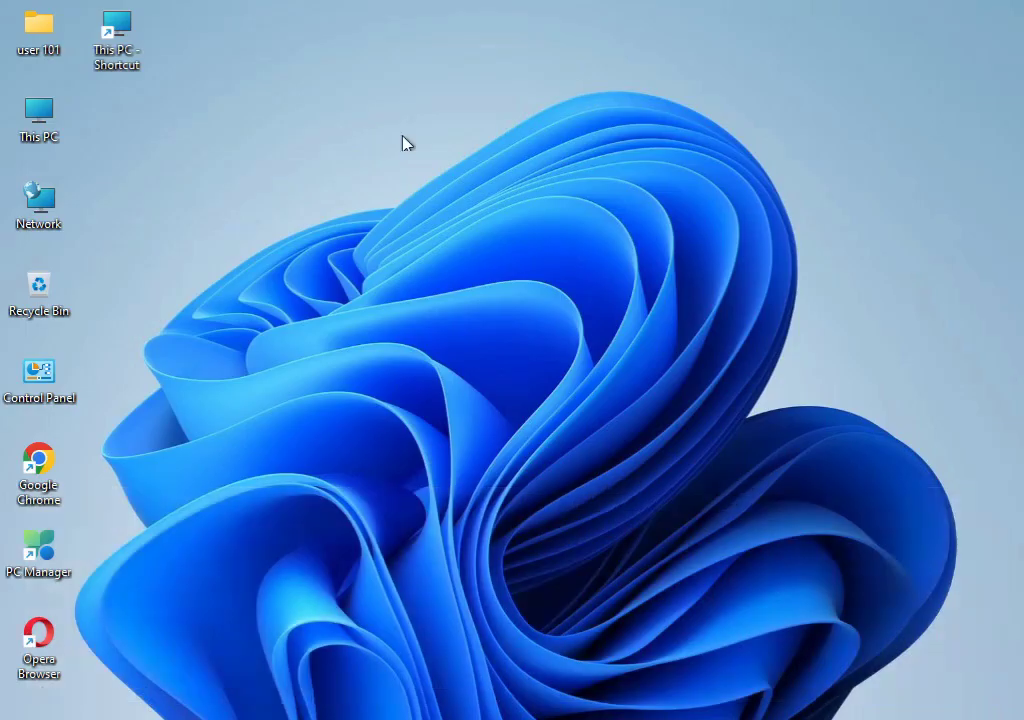
double_click(40, 118)
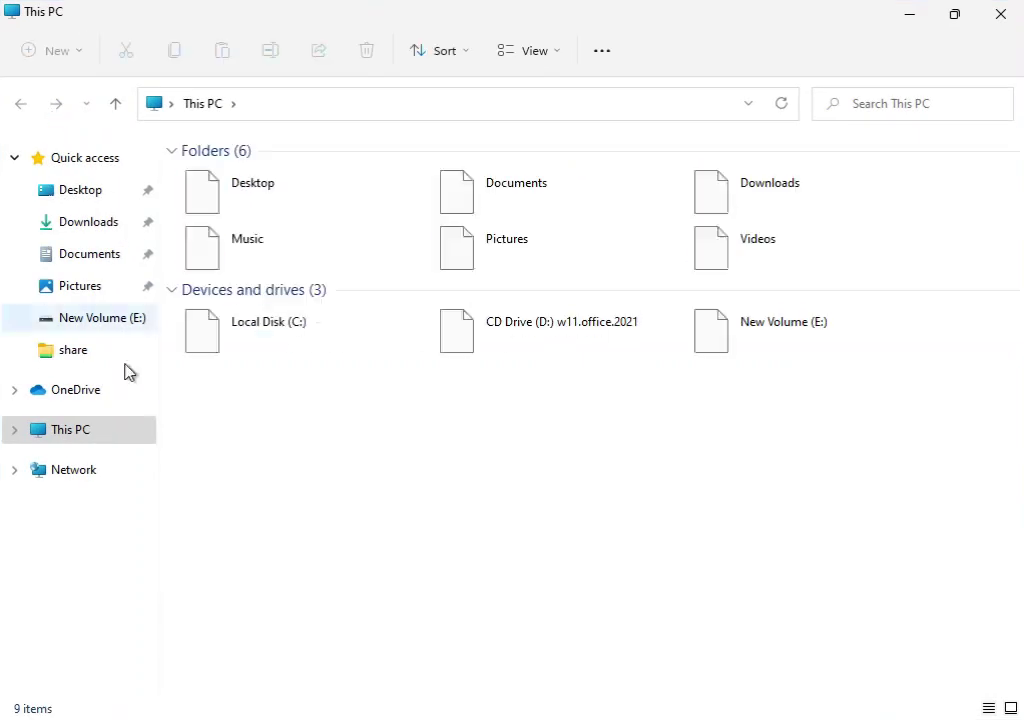
left_click(273, 336)
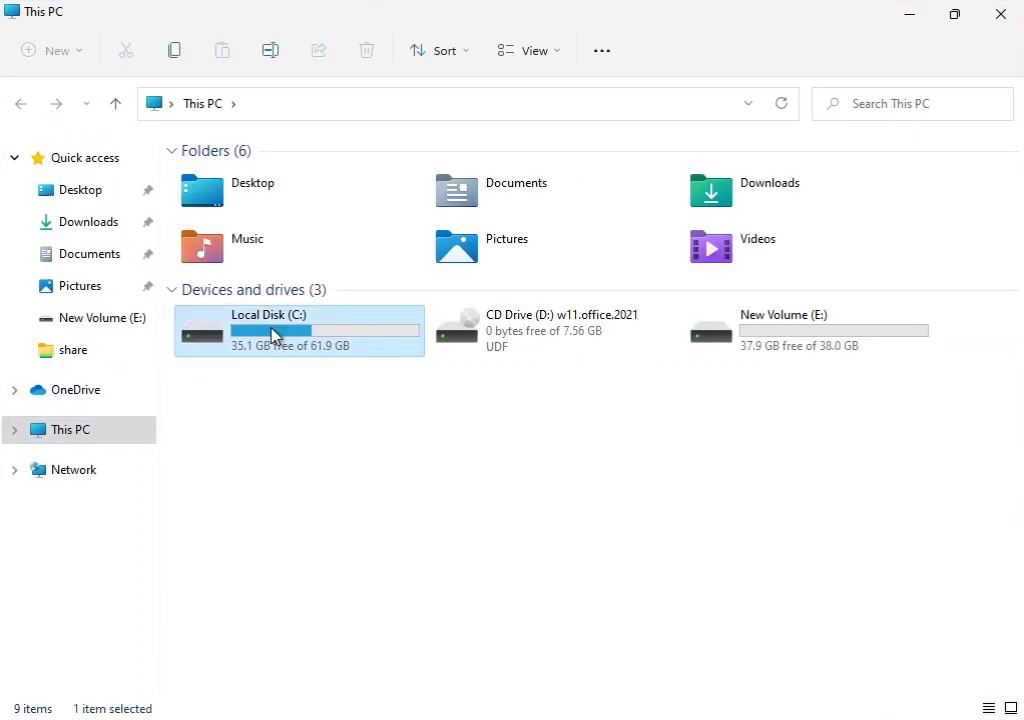
right_click(273, 336)
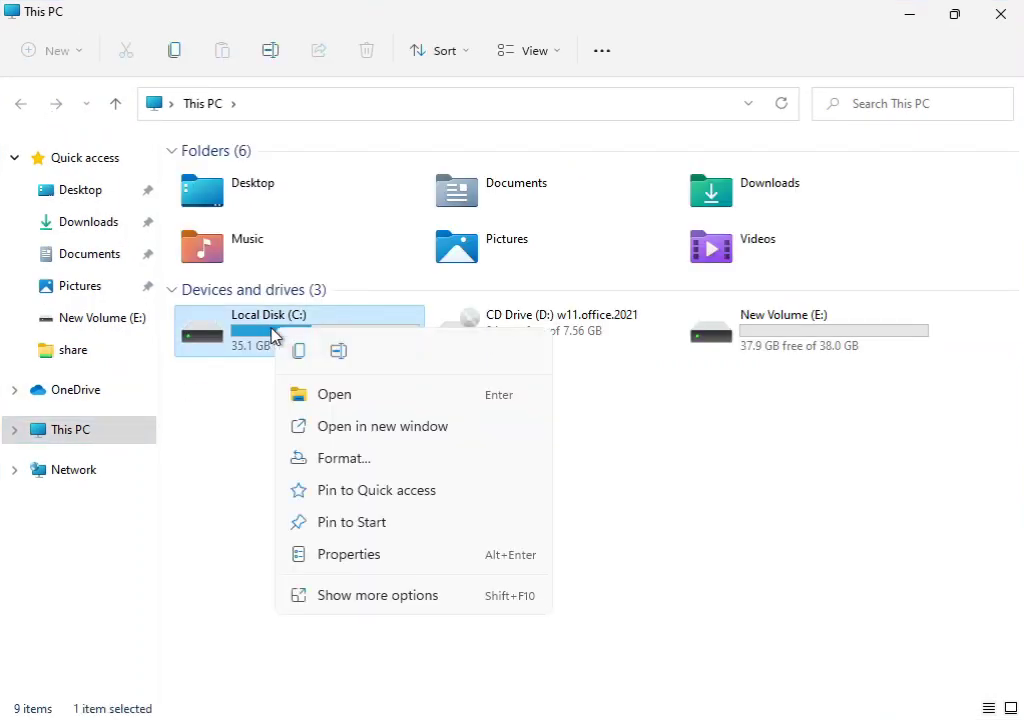
left_click(352, 598)
left_click(396, 576)
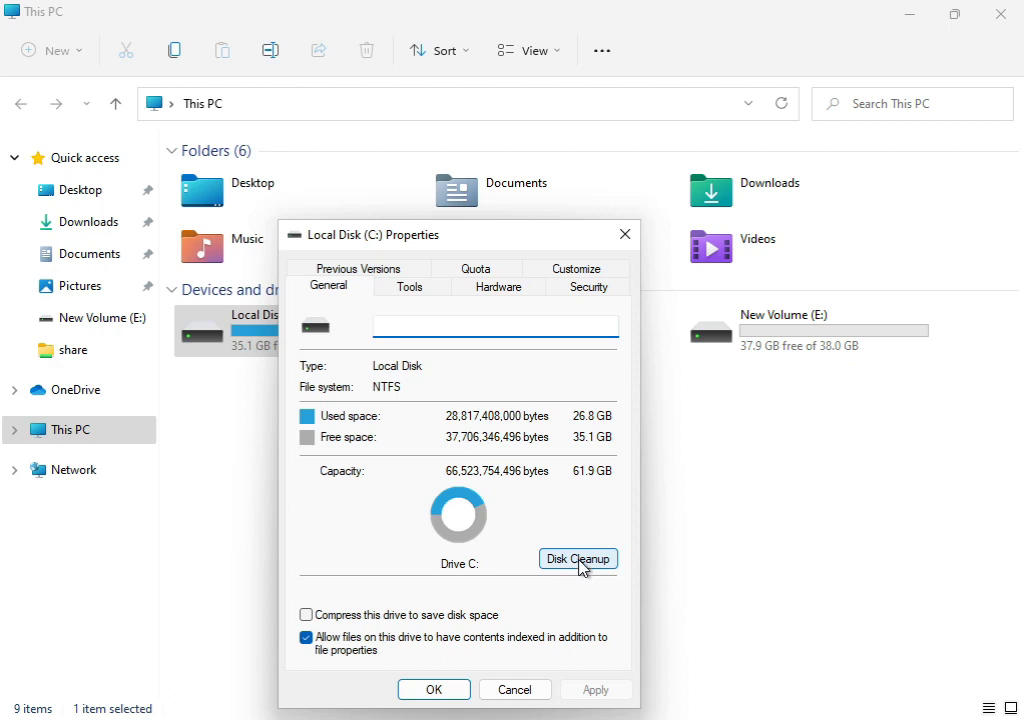
- Start Disk Cleanup on C:, tick Windows error reports, and rescan including system files
left_click(580, 561)
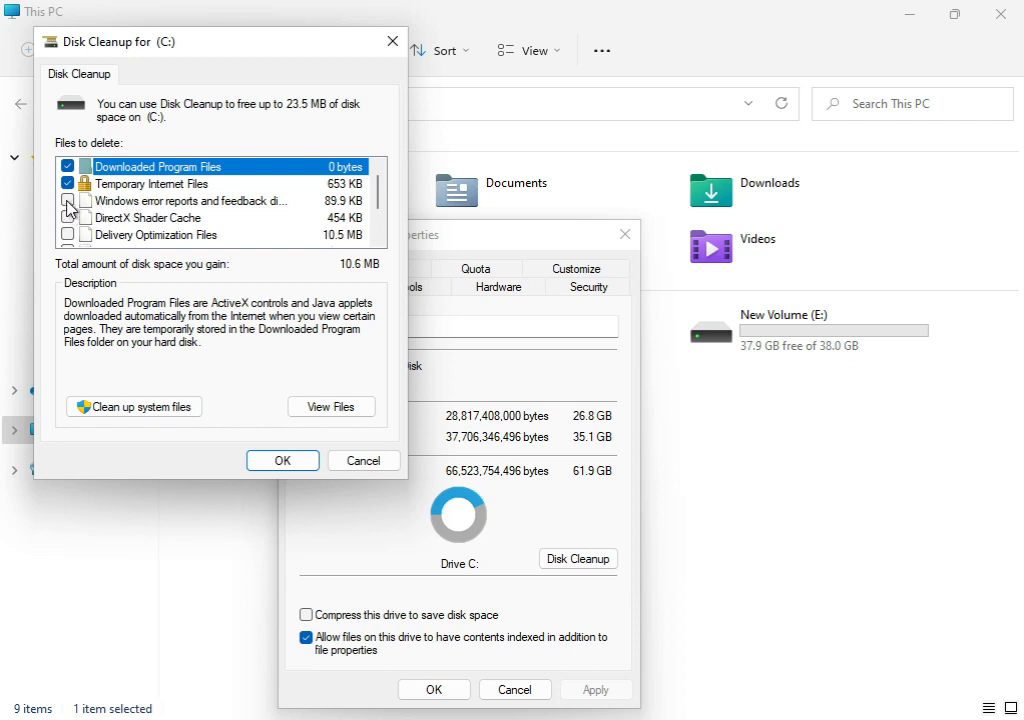
left_click(67, 201)
left_click(118, 407)
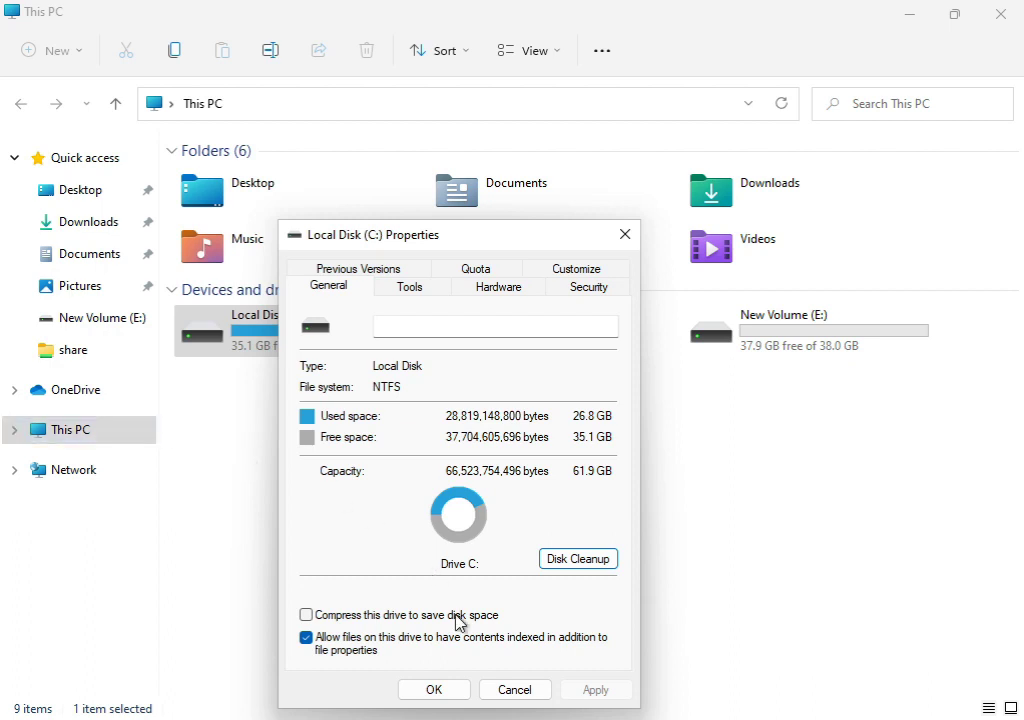
left_click(438, 690)
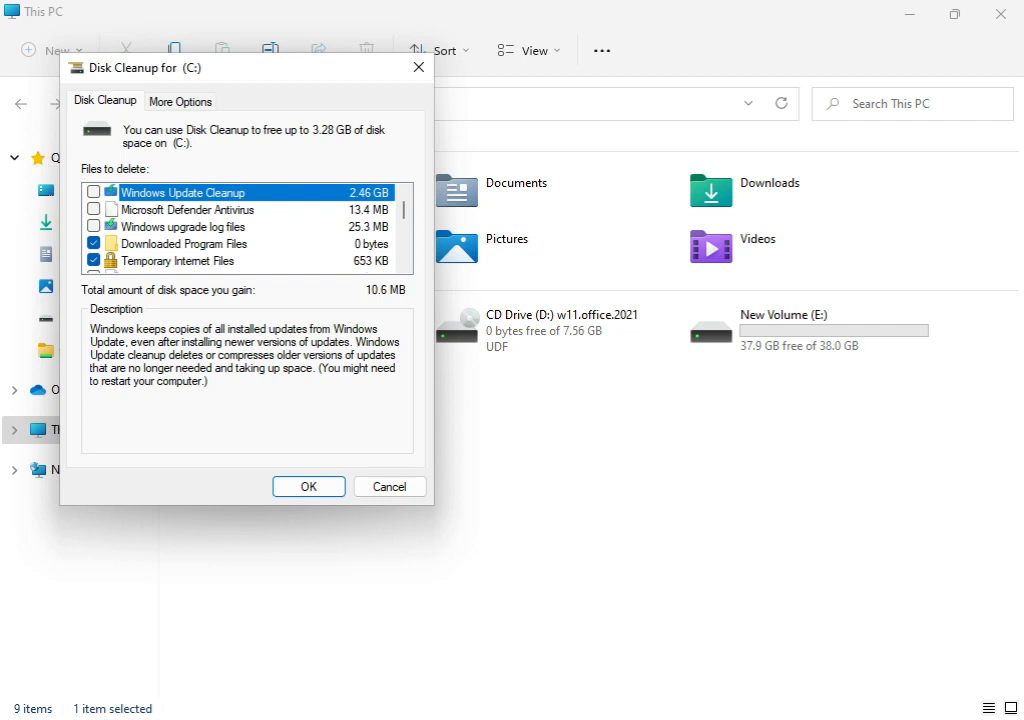
- Confirm Disk Cleanup and delete the selected files from drive C:
left_click(277, 489)
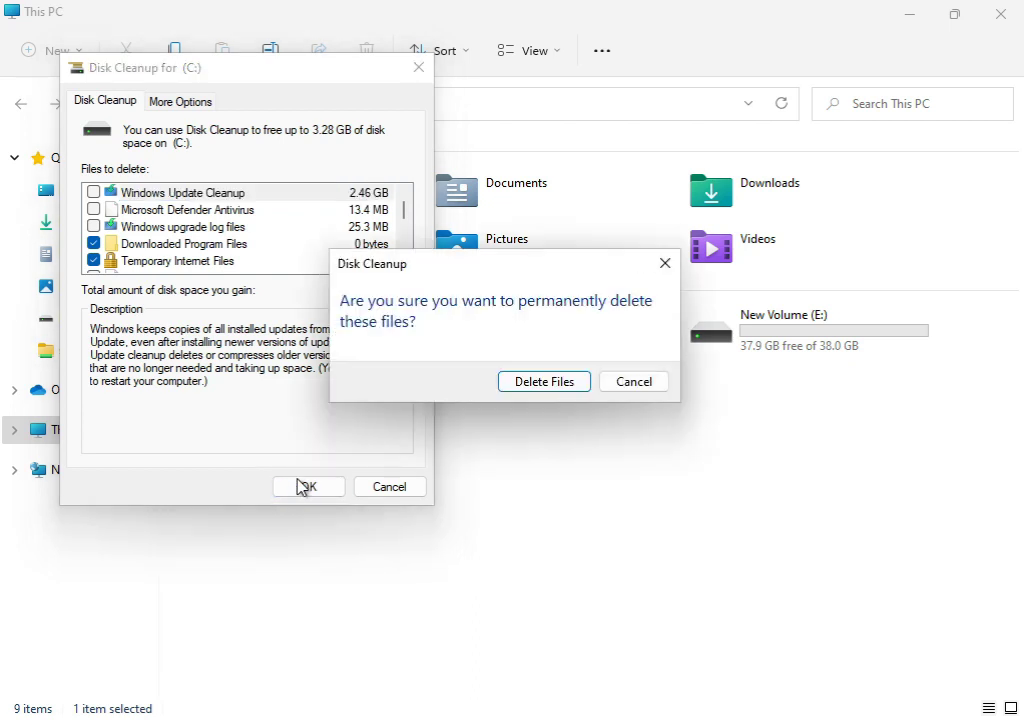
left_click(571, 385)
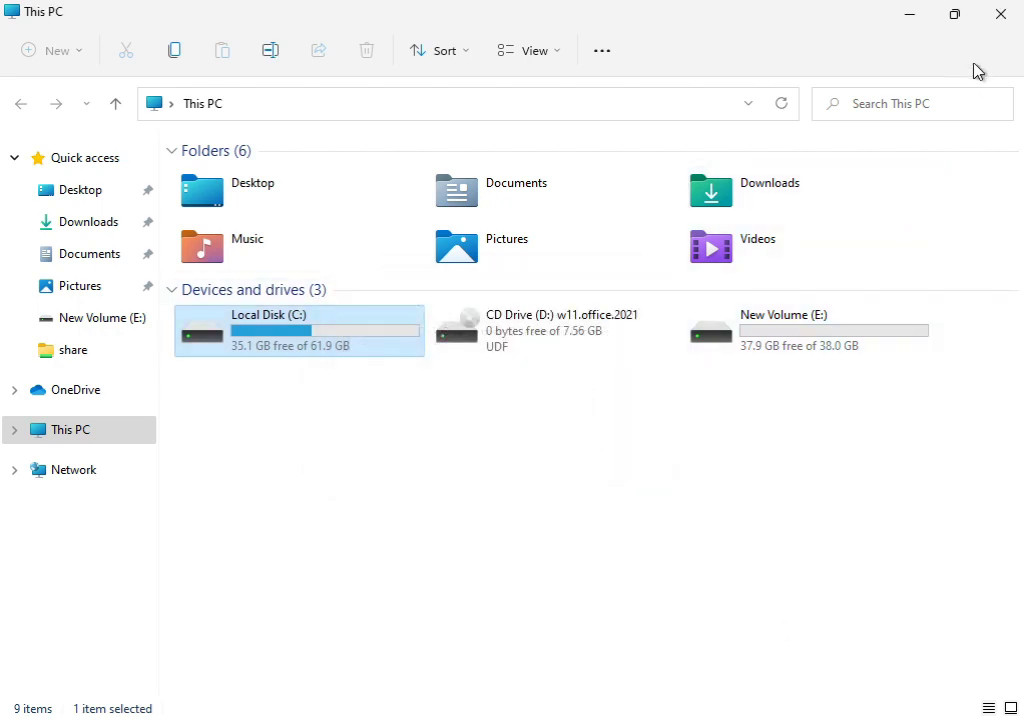
- Close This PC and launch Command Prompt as administrator from a Start search for cmd
left_click(999, 16)
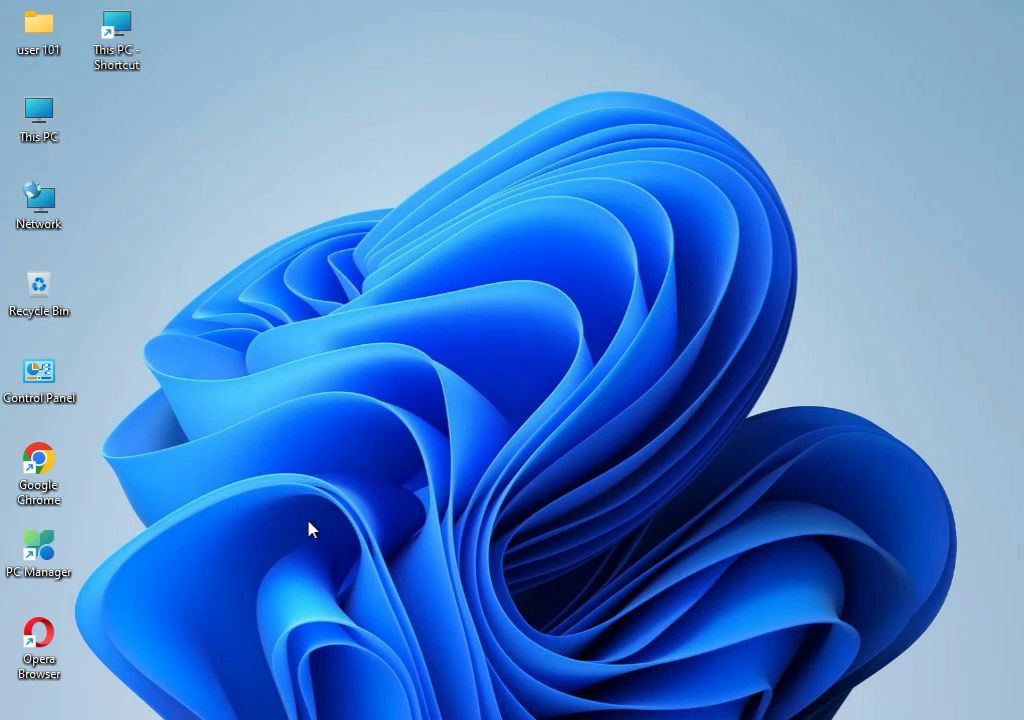
key("super")
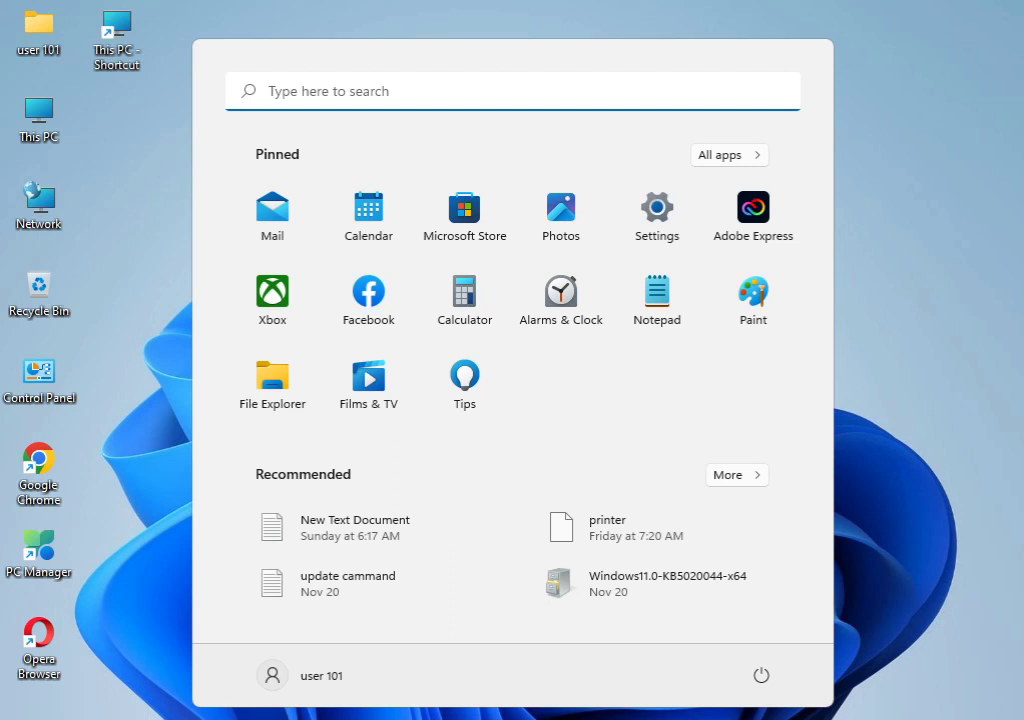
type("cmd")
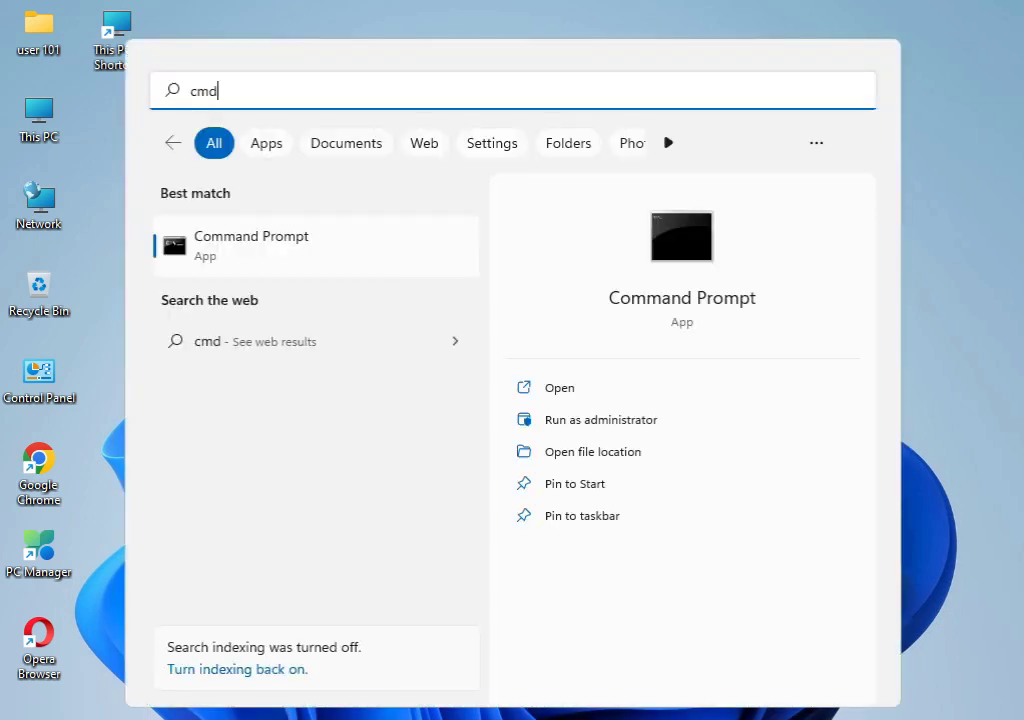
left_click(298, 256)
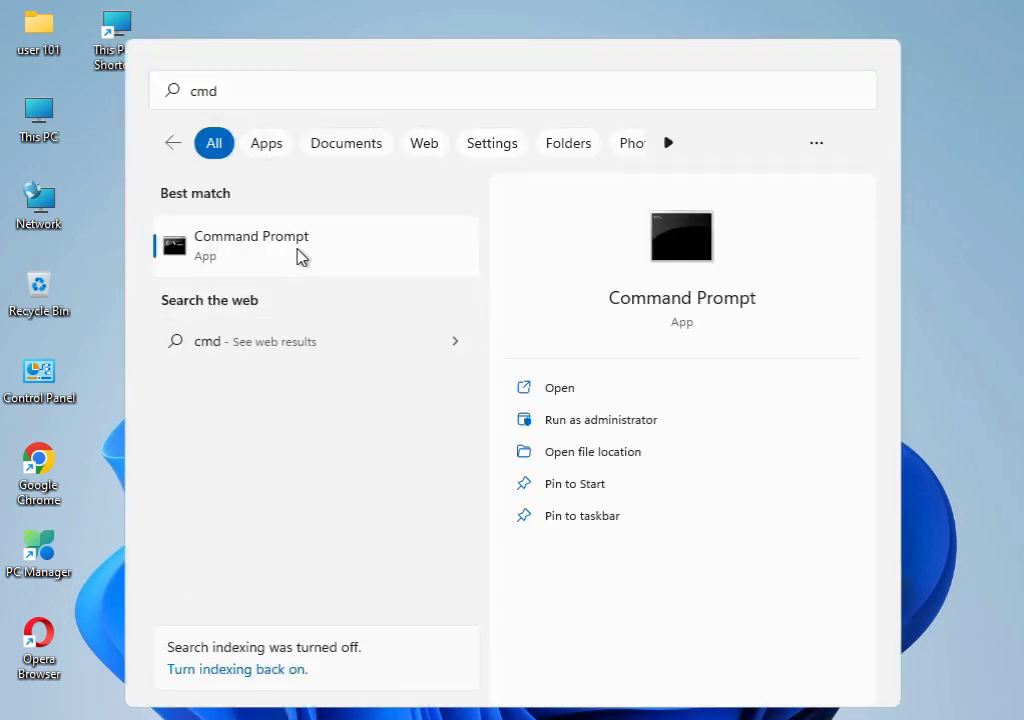
right_click(298, 256)
left_click(343, 290)
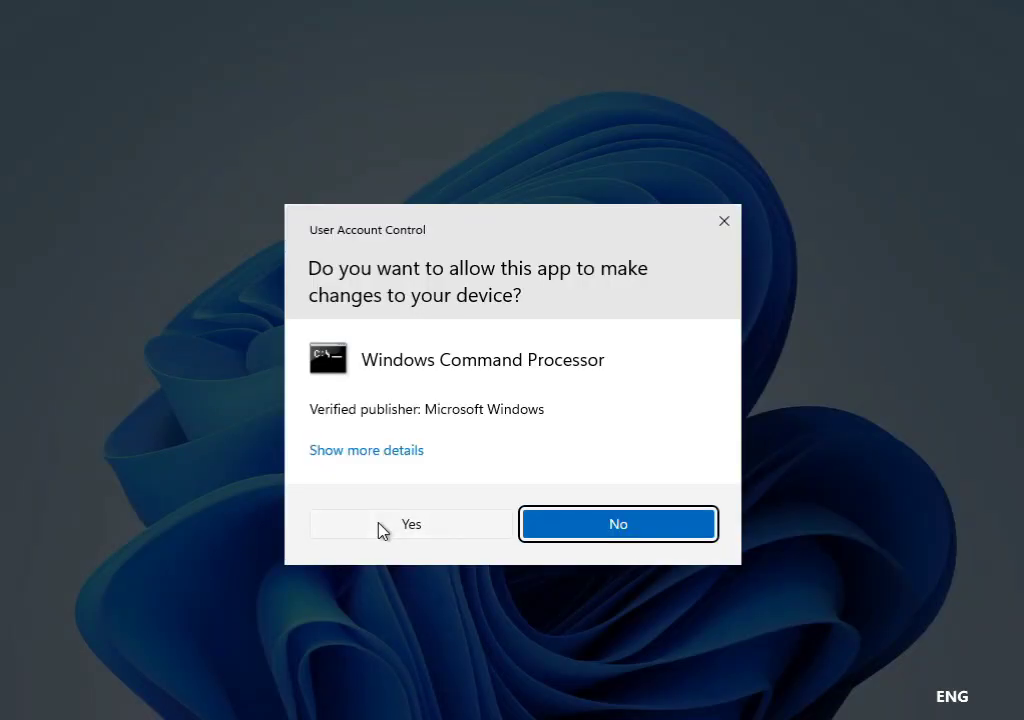
left_click(380, 532)
type("sfc /cannow")
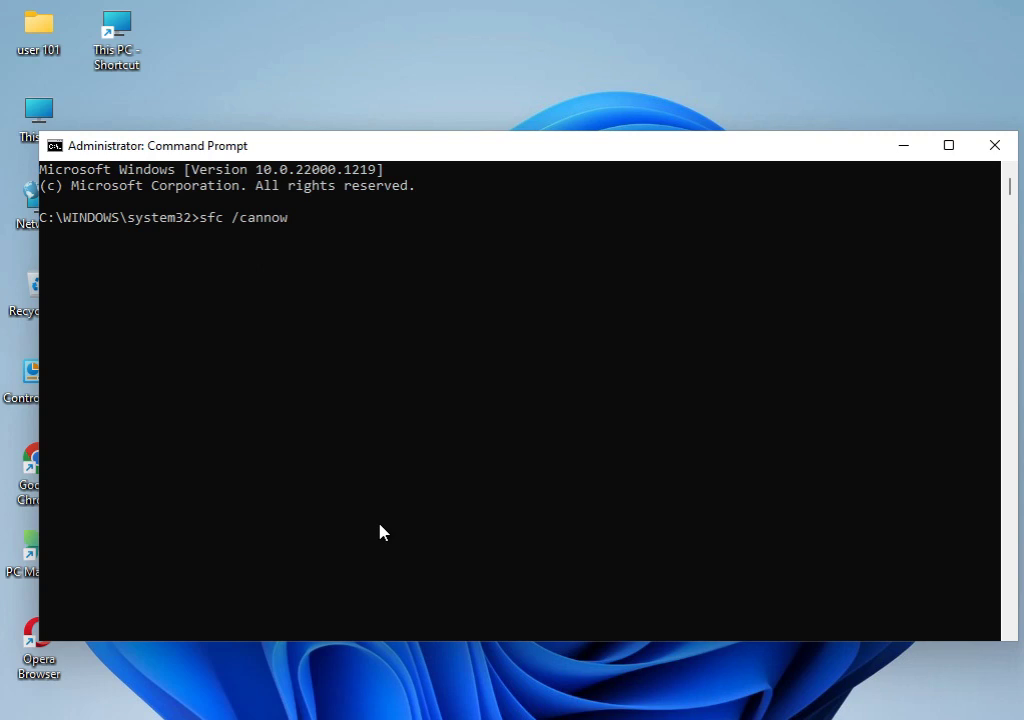
- Correct the command to 'sfc /scannow' and run the system file scan
key("BackSpace")
key("BackSpace")
key("BackSpace")
key("BackSpace")
key("BackSpace")
key("BackSpace")
type("scanno")
type("w")
key("Return")
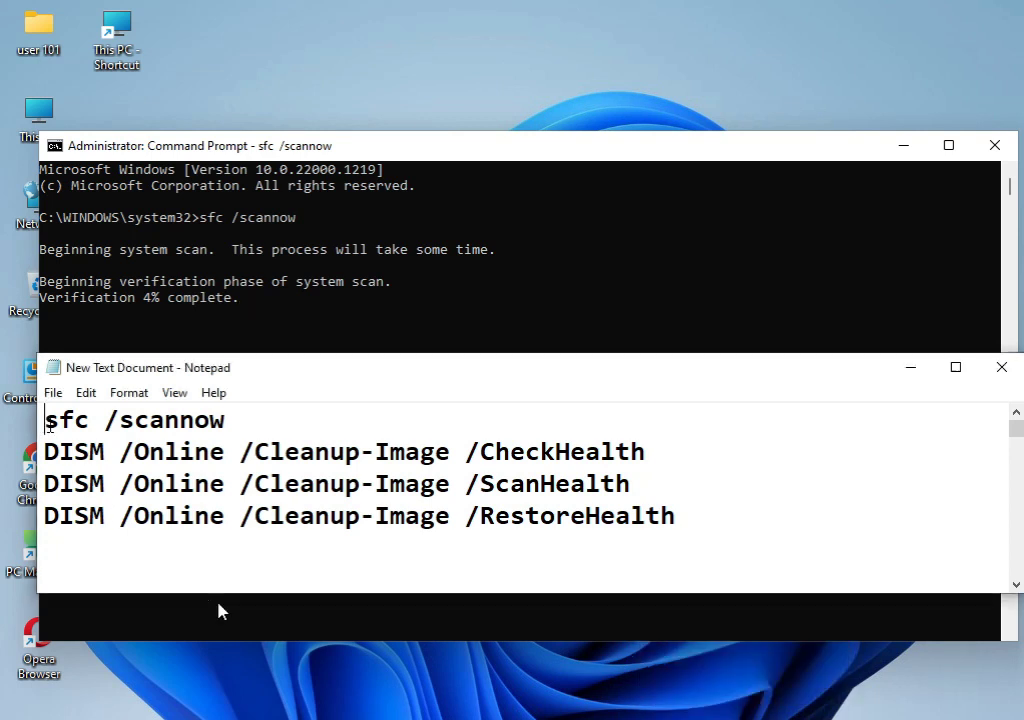
- Highlight the Notepad lines sfc /scannow, DISM CheckHealth, ScanHealth and RestoreHealth in turn
left_click_drag(47, 421, 229, 421)
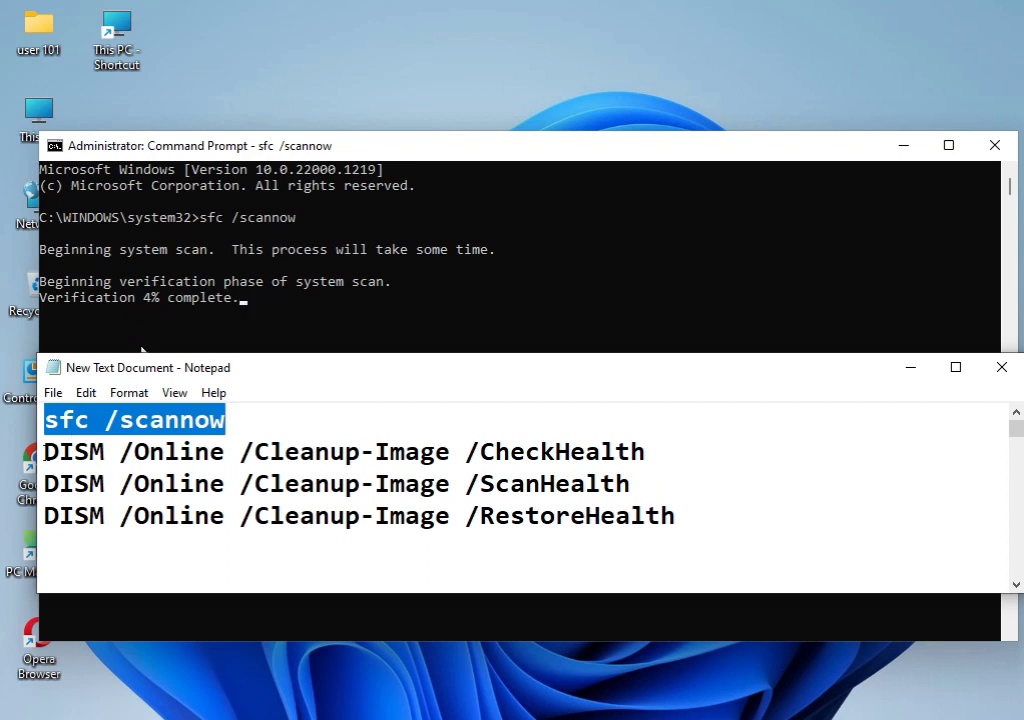
left_click_drag(45, 452, 648, 452)
left_click_drag(45, 484, 630, 484)
left_click_drag(45, 516, 688, 500)
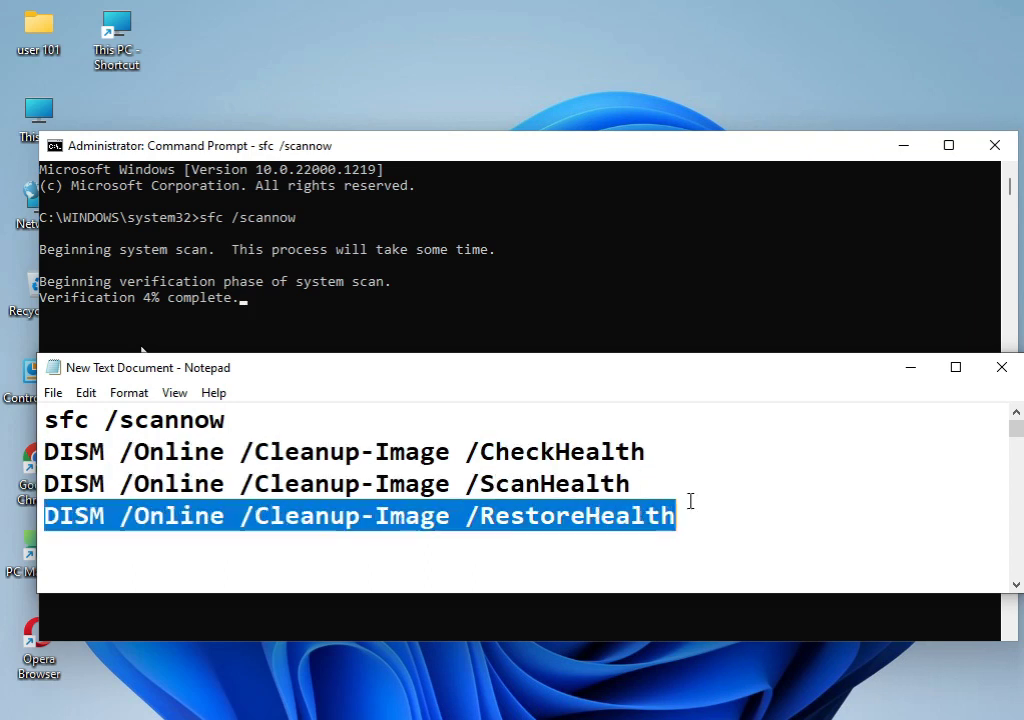